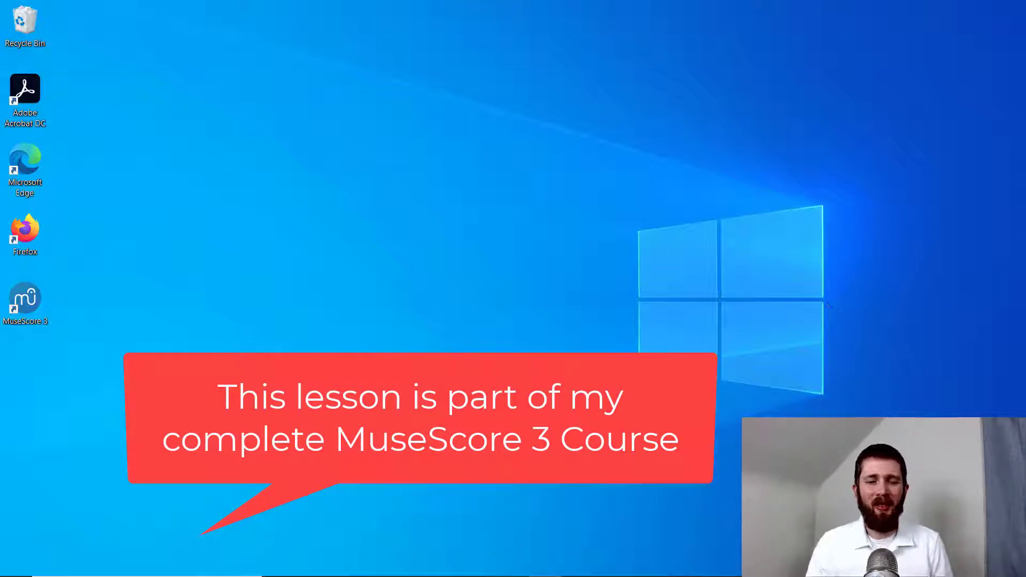
Launch MuseScore 3 and open the 'MuseScore 3 Tutorial' score, a D-major grand staff in 4/4
mouse_move(400, 575)
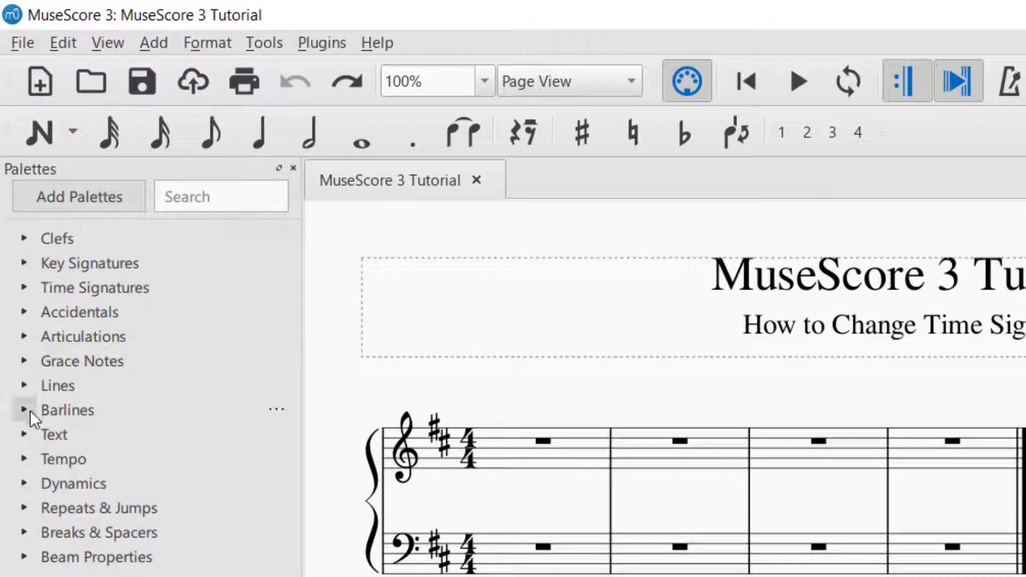
Change measure 1's time signature to 2/4 using the Time Signatures palette
click(29, 287)
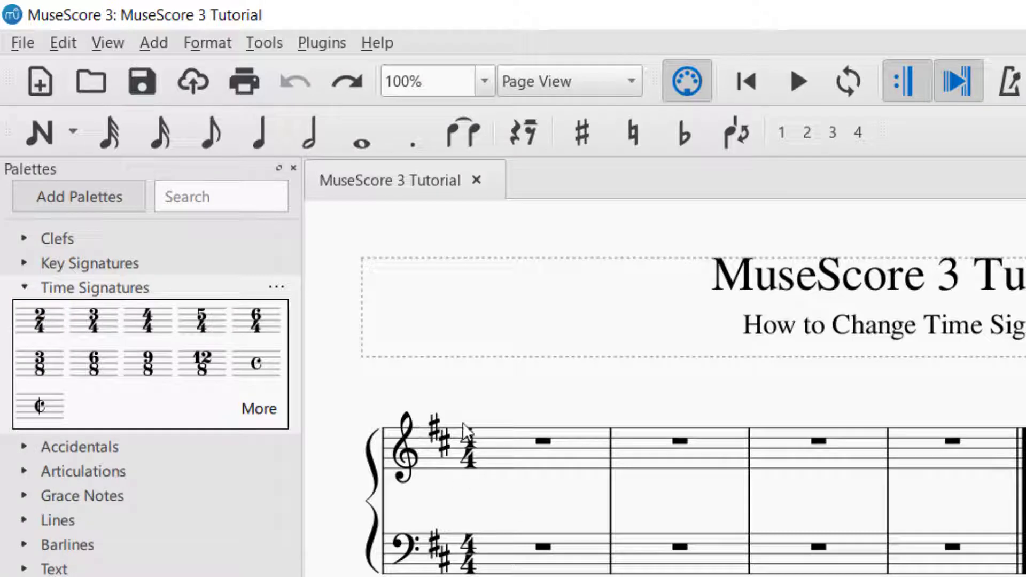
click(44, 325)
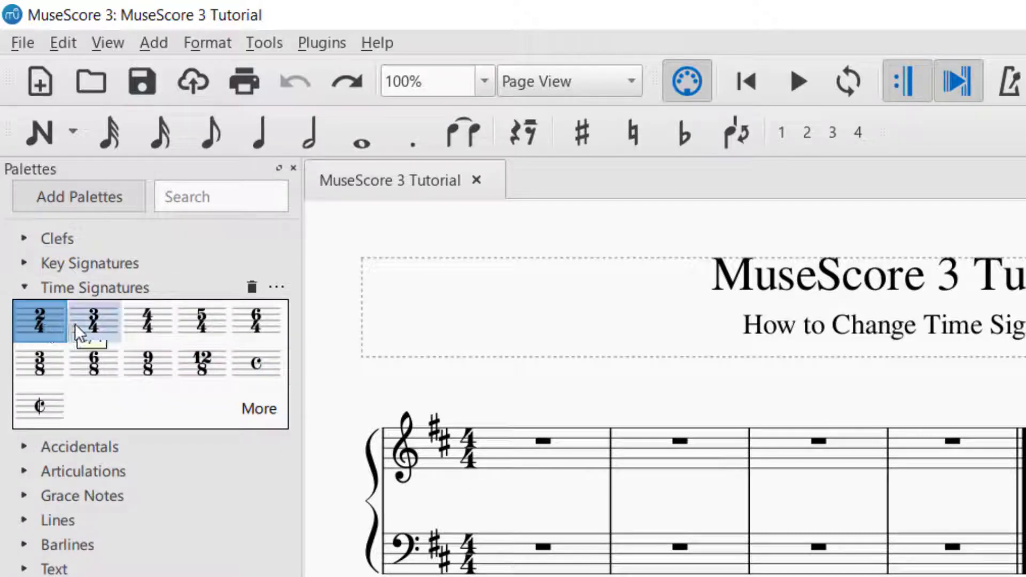
click(87, 336)
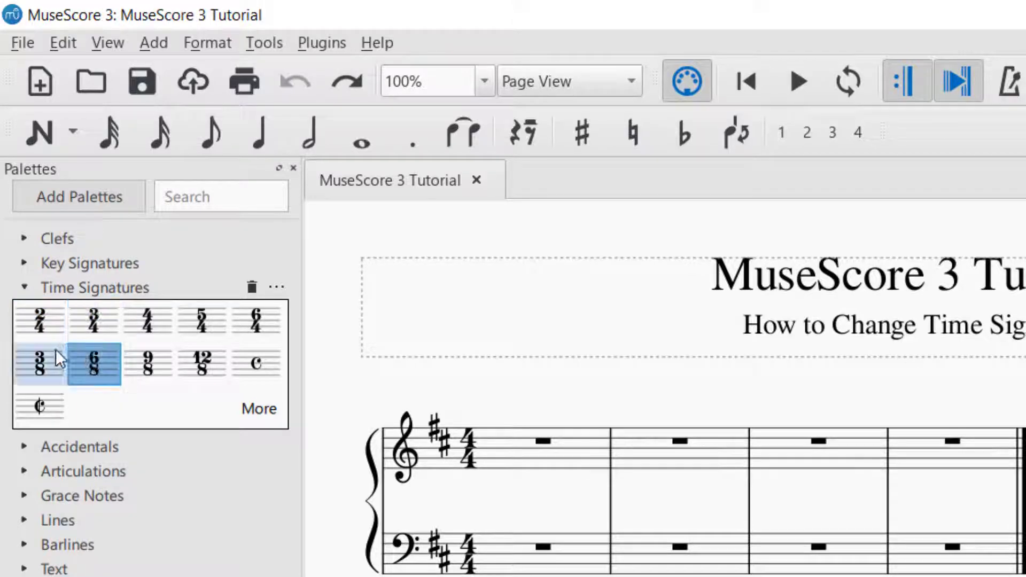
click(54, 326)
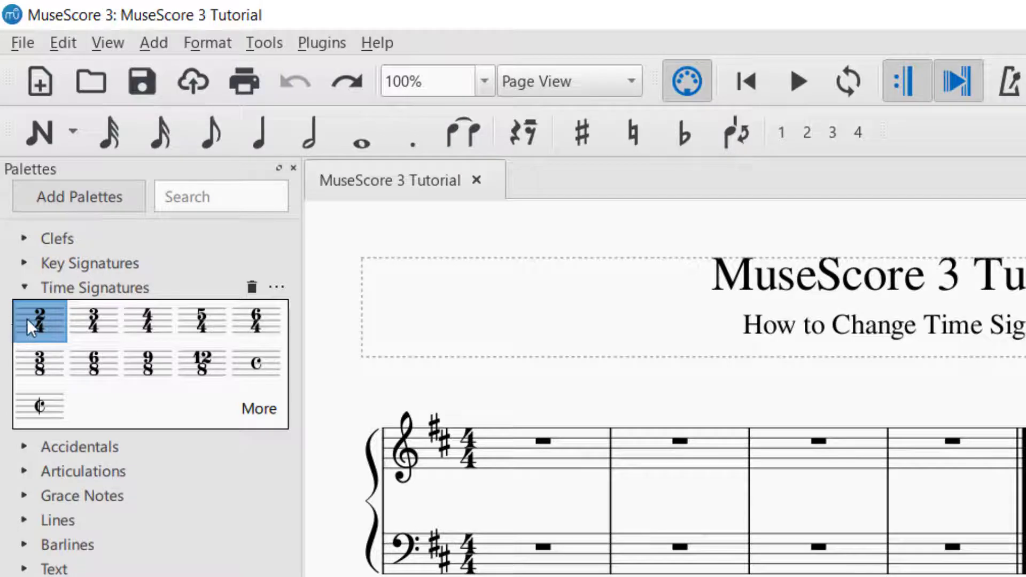
click(33, 318)
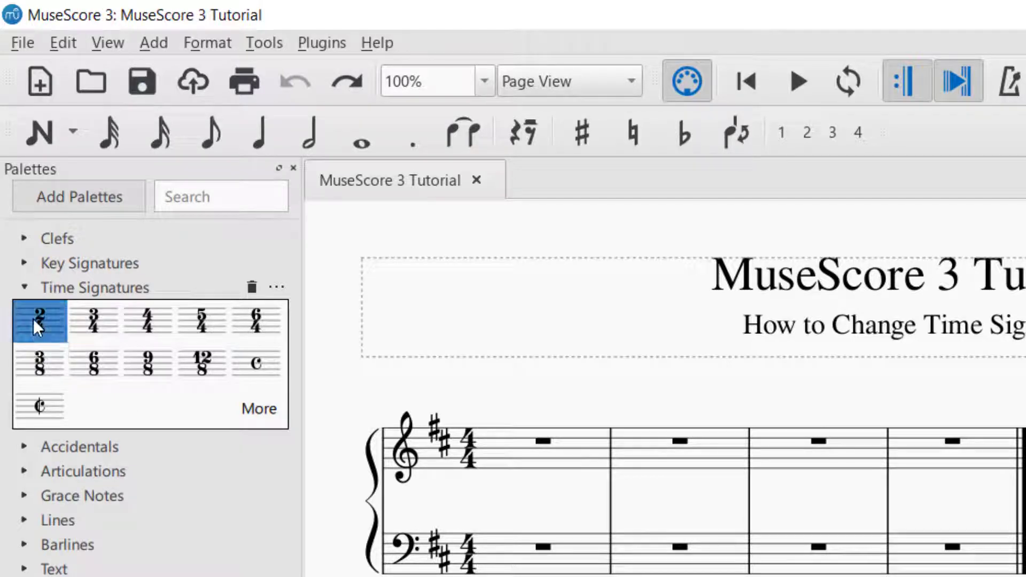
mouse_move(44, 317)
mouse_down()
mouse_move(285, 311)
mouse_move(404, 371)
mouse_move(469, 453)
mouse_up()
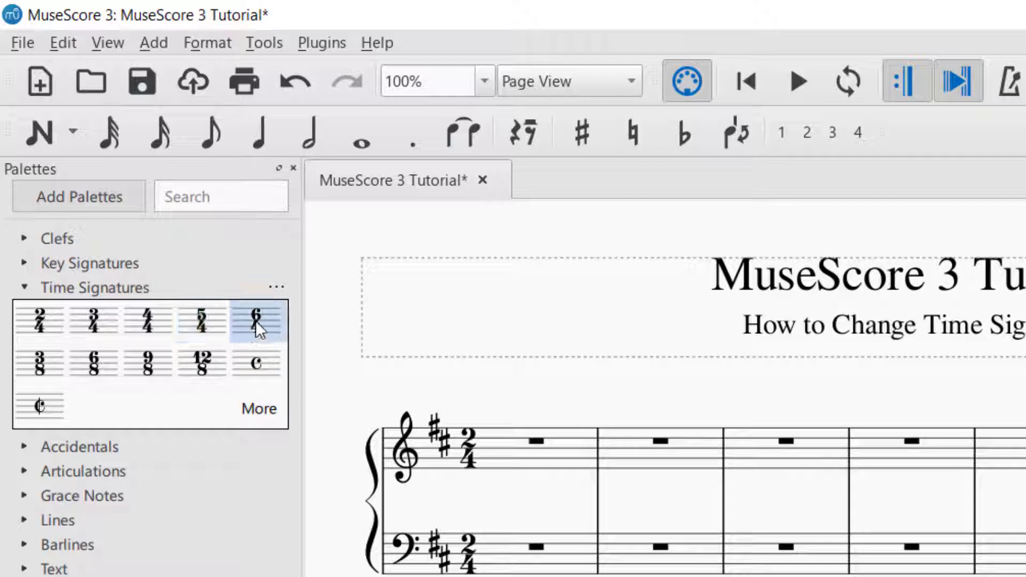
Apply 6/4 to measure 1, then set the opening time signature back to 4/4
mouse_move(256, 322)
mouse_down()
mouse_move(329, 326)
mouse_move(417, 360)
mouse_move(470, 445)
mouse_up()
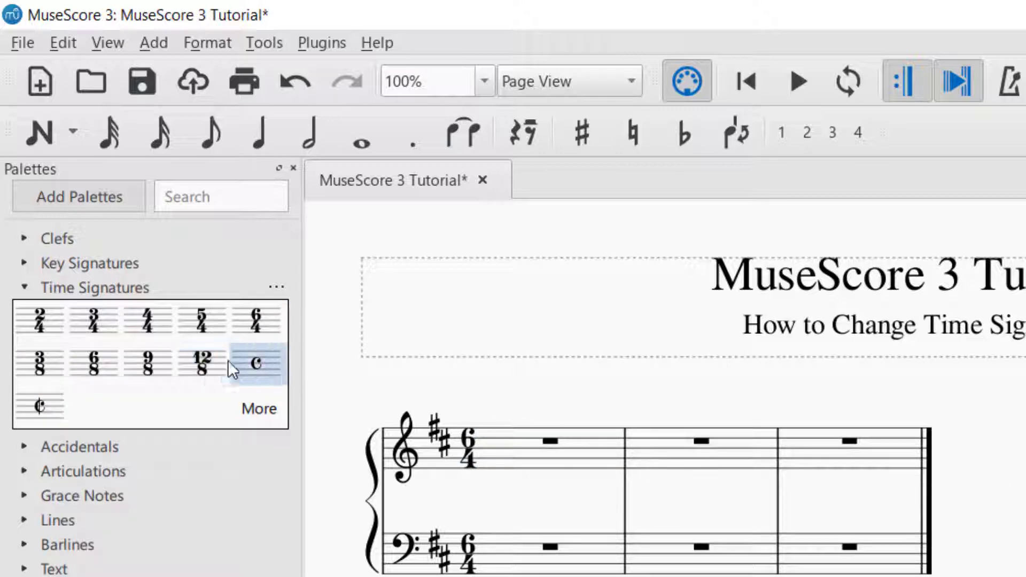
mouse_move(147, 325)
mouse_down()
mouse_move(516, 498)
mouse_move(458, 488)
mouse_move(451, 446)
mouse_move(449, 461)
mouse_move(419, 447)
mouse_up()
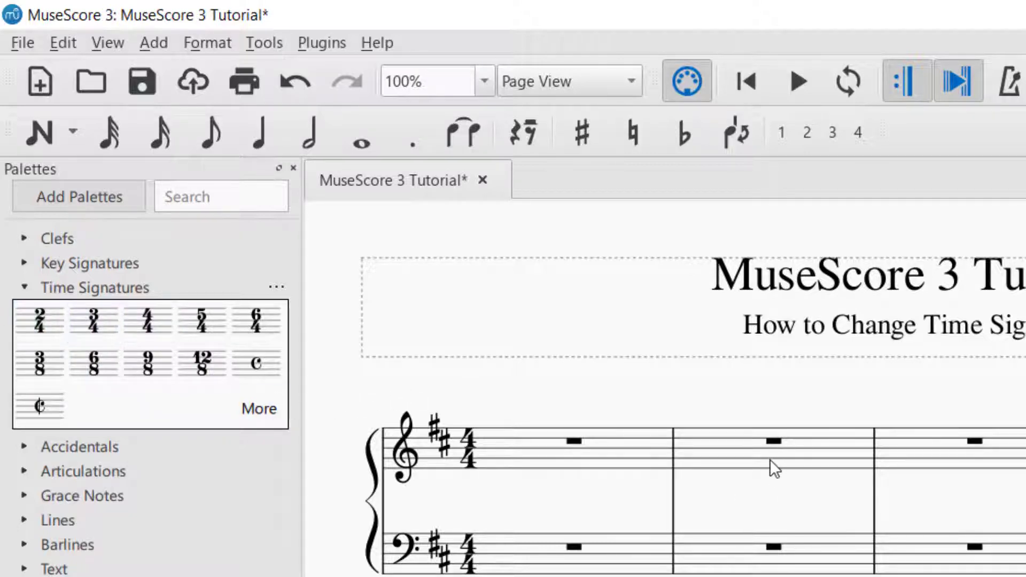
Put a 5/4 time signature on measure 2 and 4/4 on measure 3
click(204, 317)
mouse_move(204, 316)
mouse_down()
mouse_move(329, 314)
mouse_move(651, 379)
mouse_move(703, 448)
mouse_up()
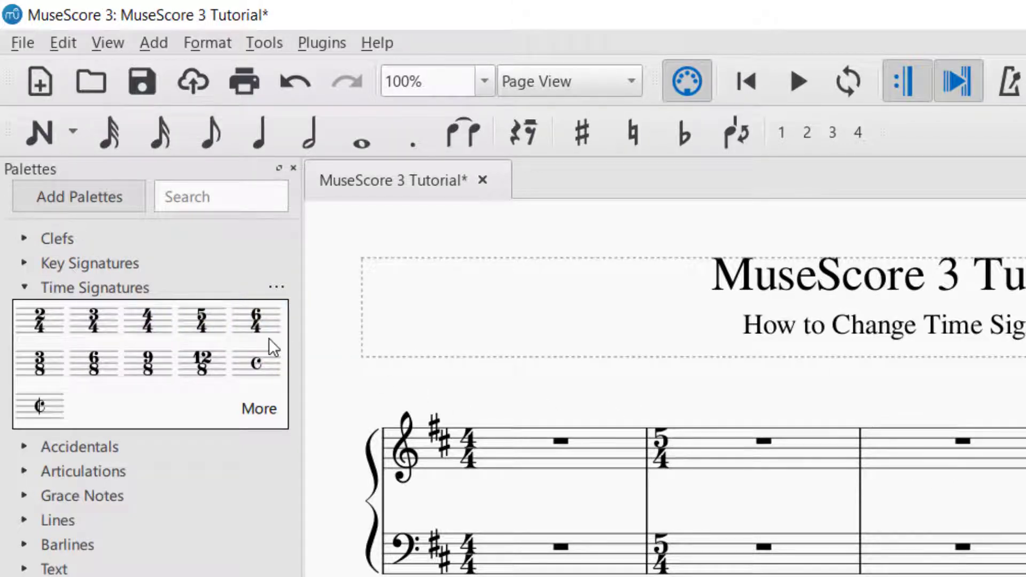
click(157, 317)
mouse_move(157, 317)
mouse_down()
mouse_move(733, 343)
mouse_move(888, 453)
mouse_up()
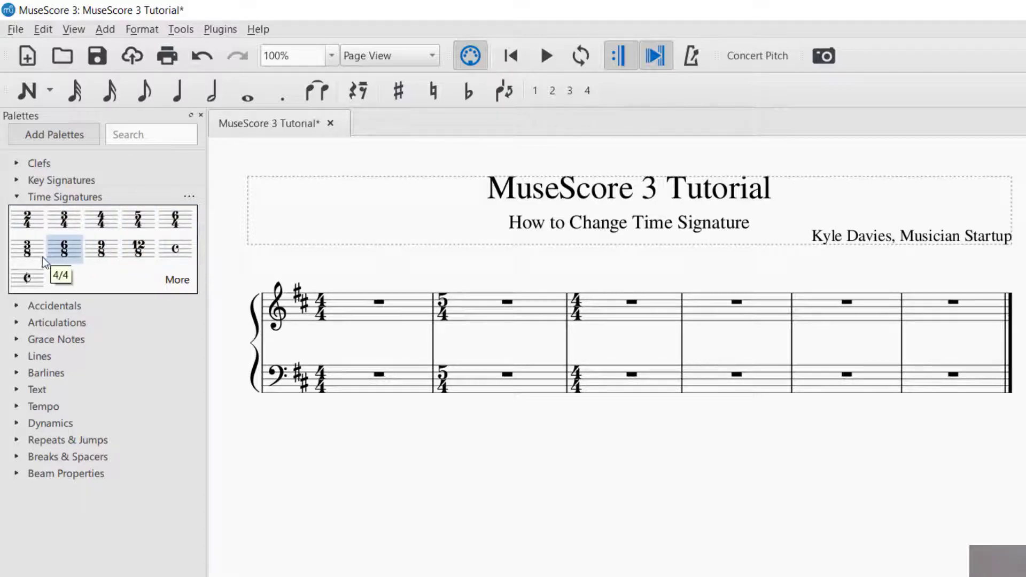
Add 7/8 from the extra time signatures to the palette and begin a custom time signature
click(173, 284)
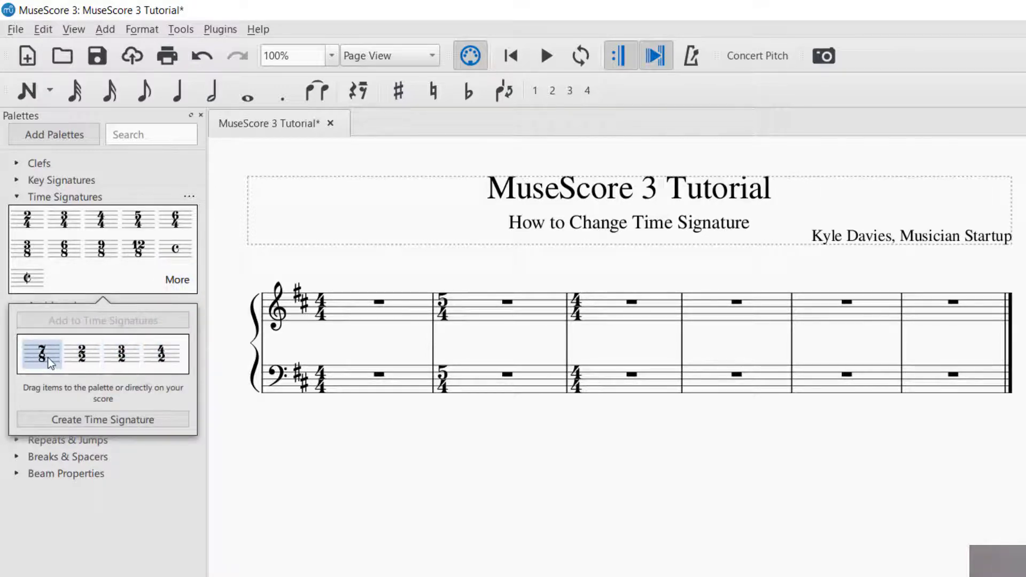
drag(51, 361, 66, 276)
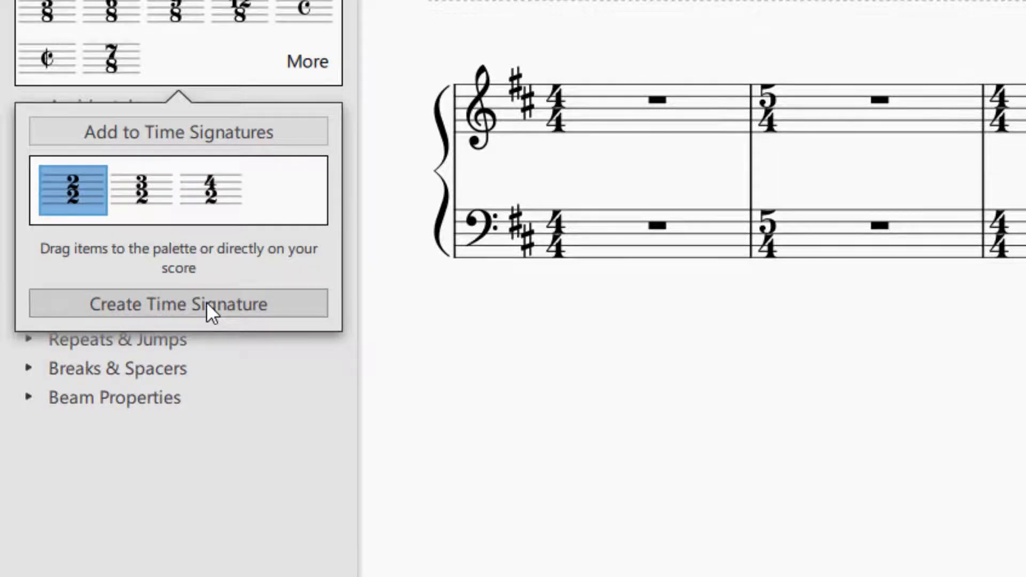
click(208, 309)
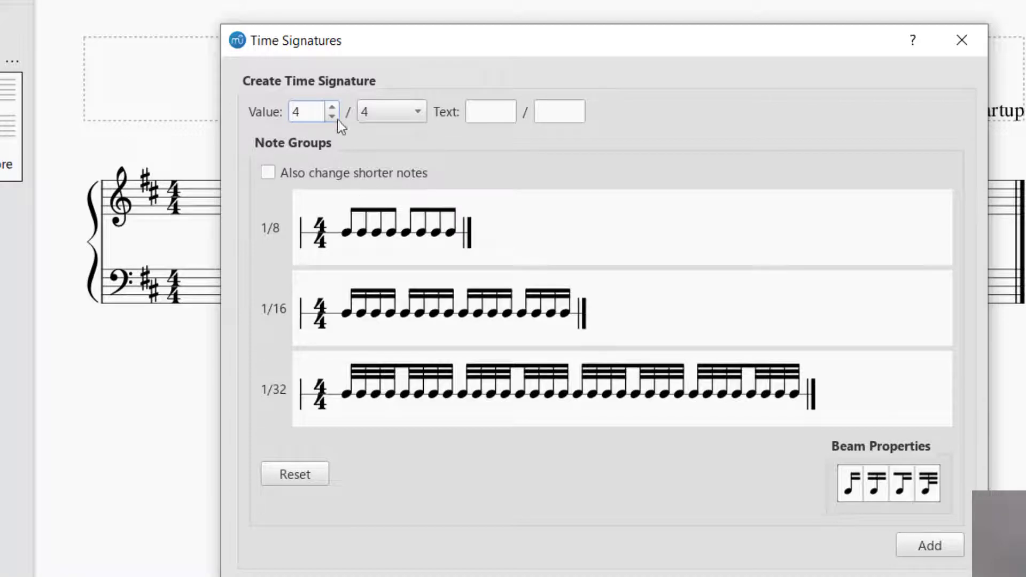
Set the custom time signature to 7/16: numerator 7, denominator 16
double_click(290, 112)
text(7)
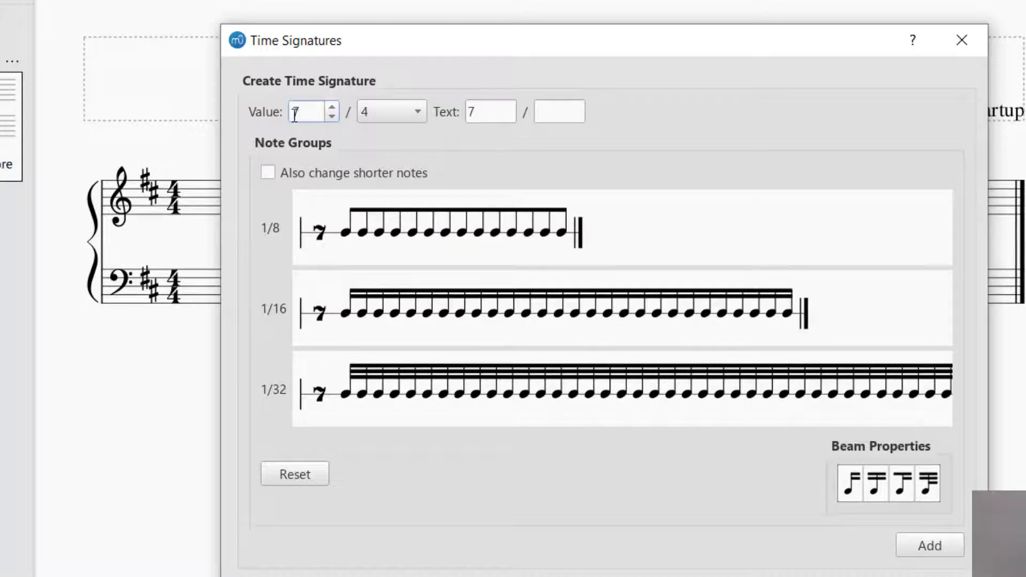
double_click(294, 111)
click(374, 113)
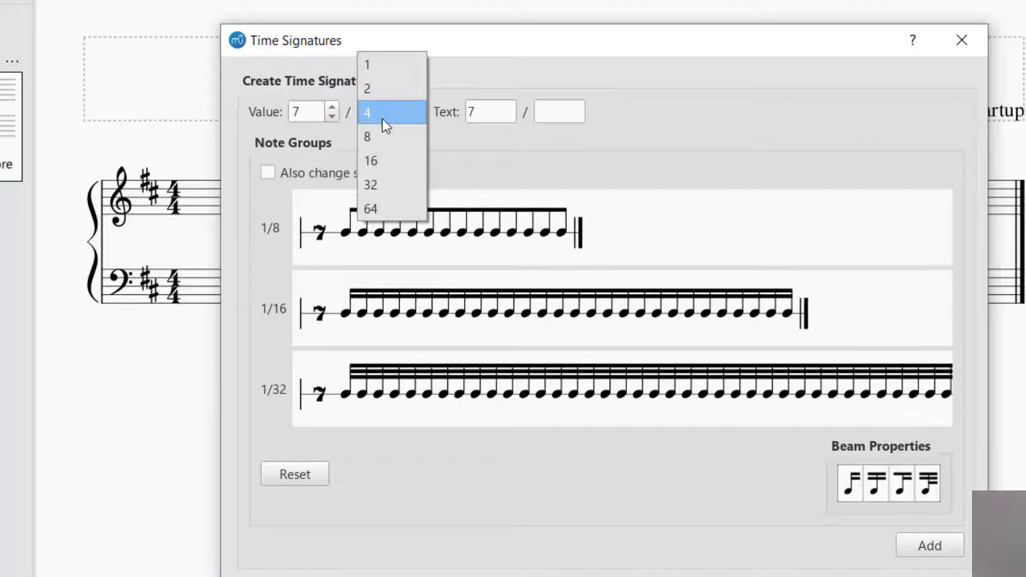
click(381, 161)
click(303, 114)
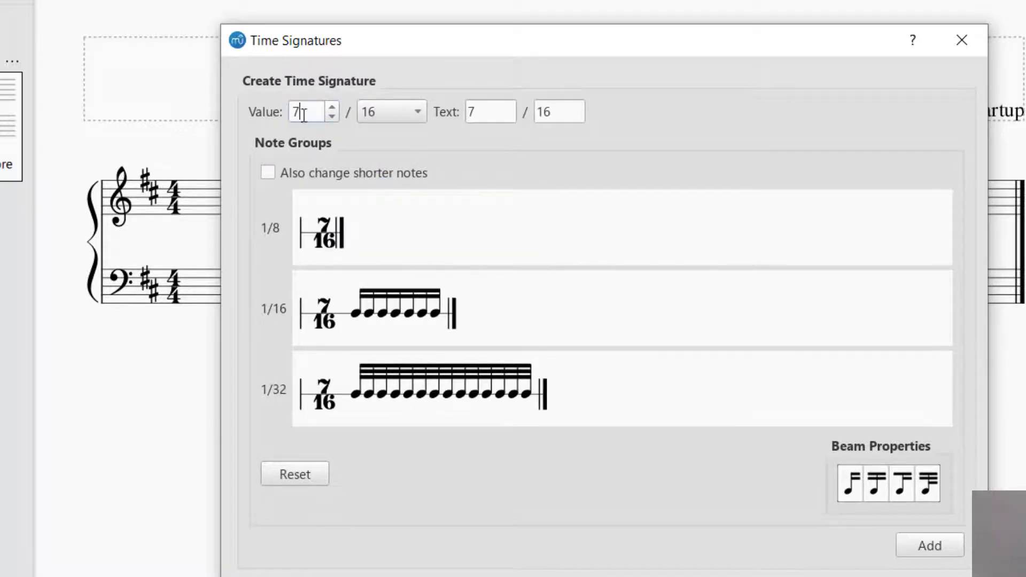
click(331, 116)
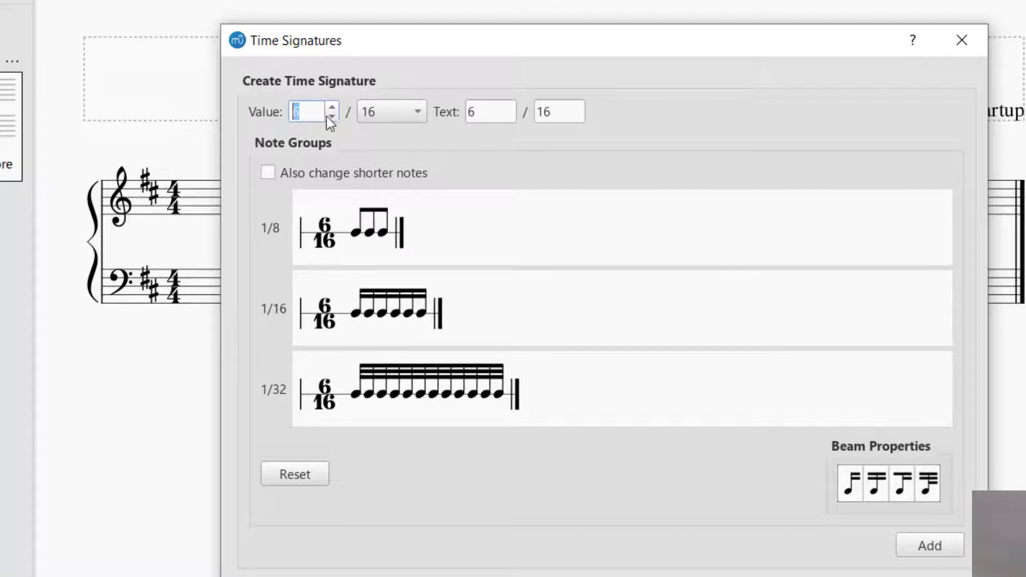
click(330, 107)
click(385, 112)
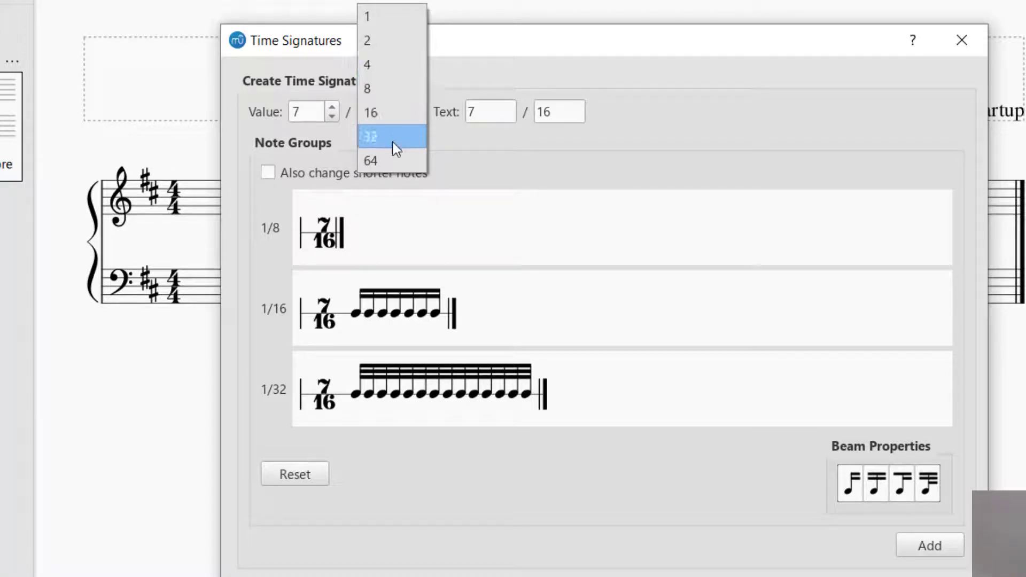
Try a denominator of 4 (7/4), then switch the custom signature back to 7/16
click(387, 66)
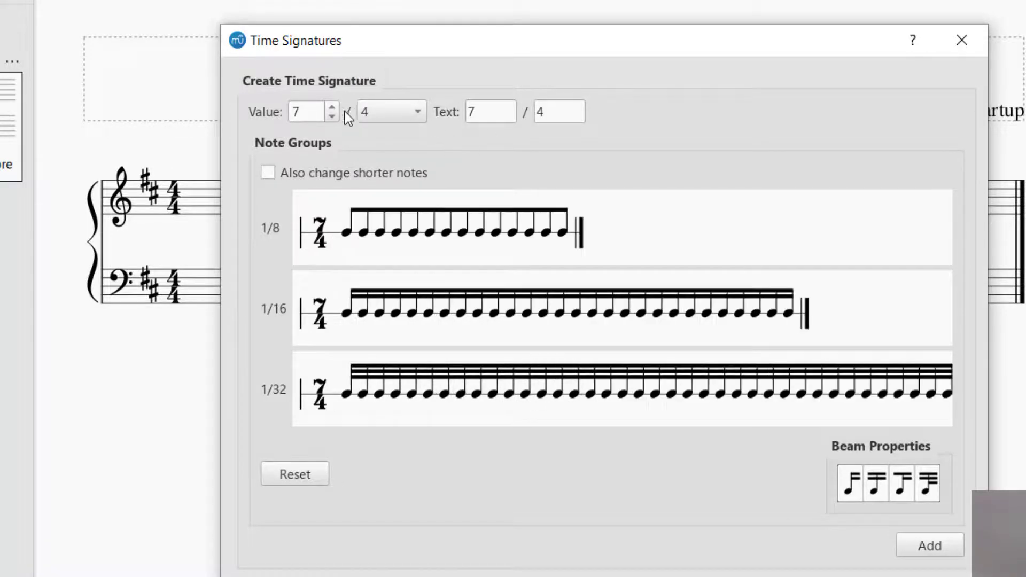
click(398, 111)
click(392, 156)
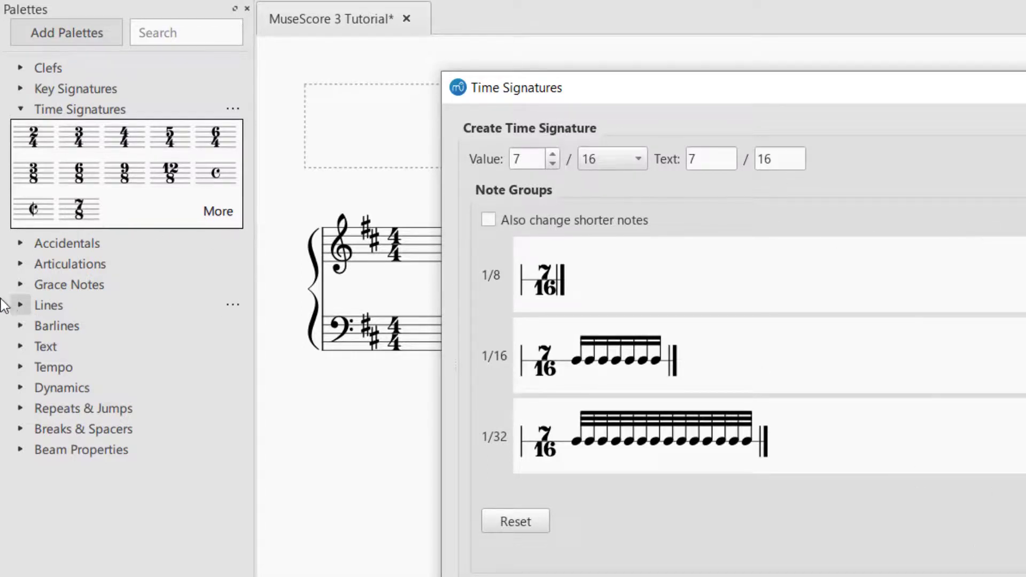
Delete the second custom 7/16 cell from the extra time signatures, confirming with Yes
click(226, 211)
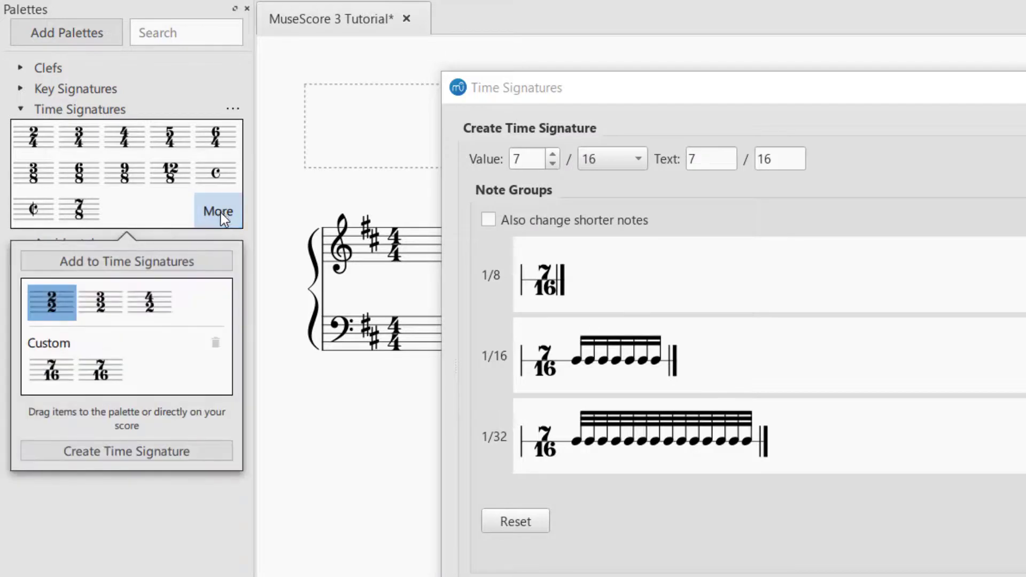
click(101, 370)
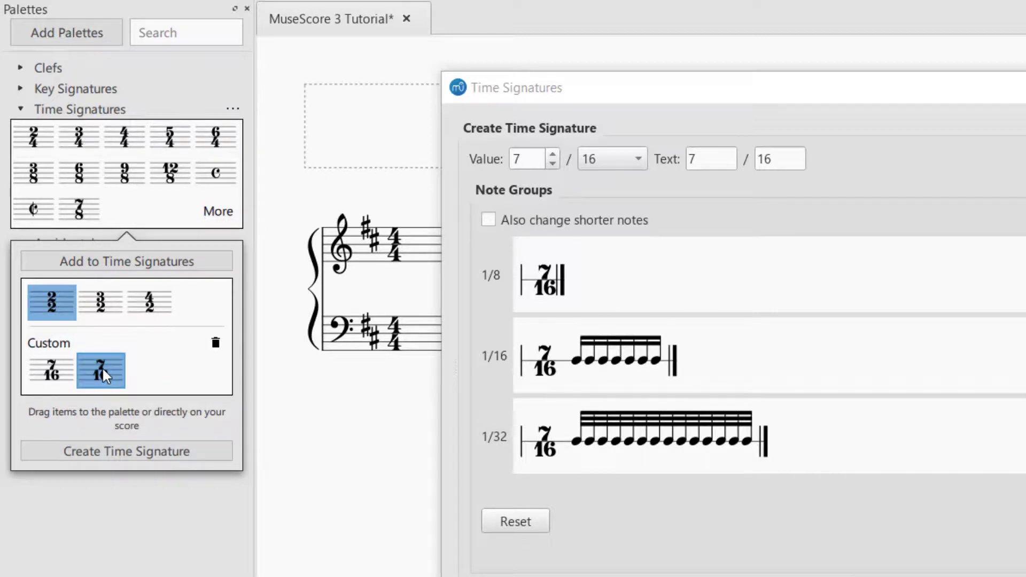
click(220, 346)
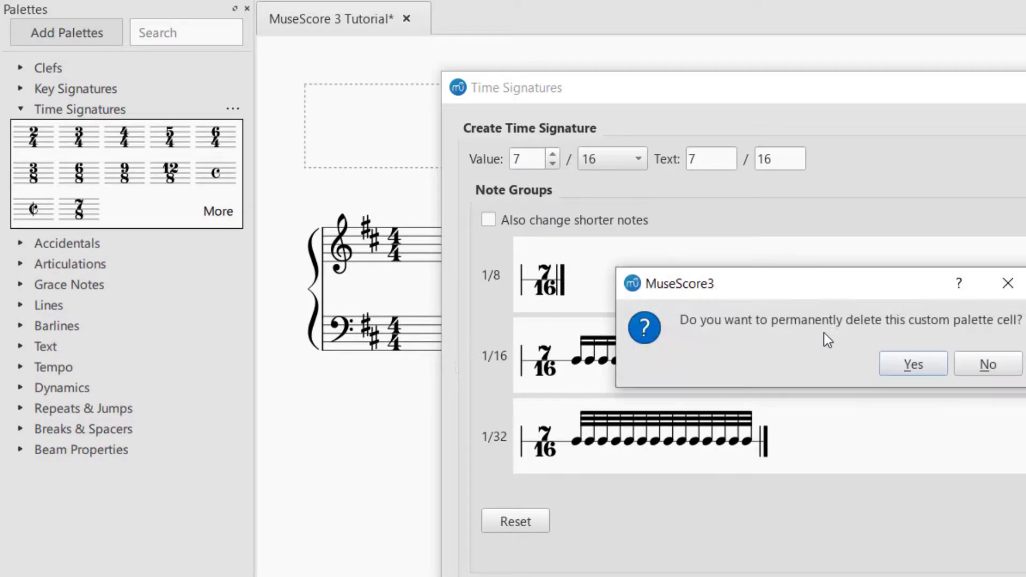
click(912, 367)
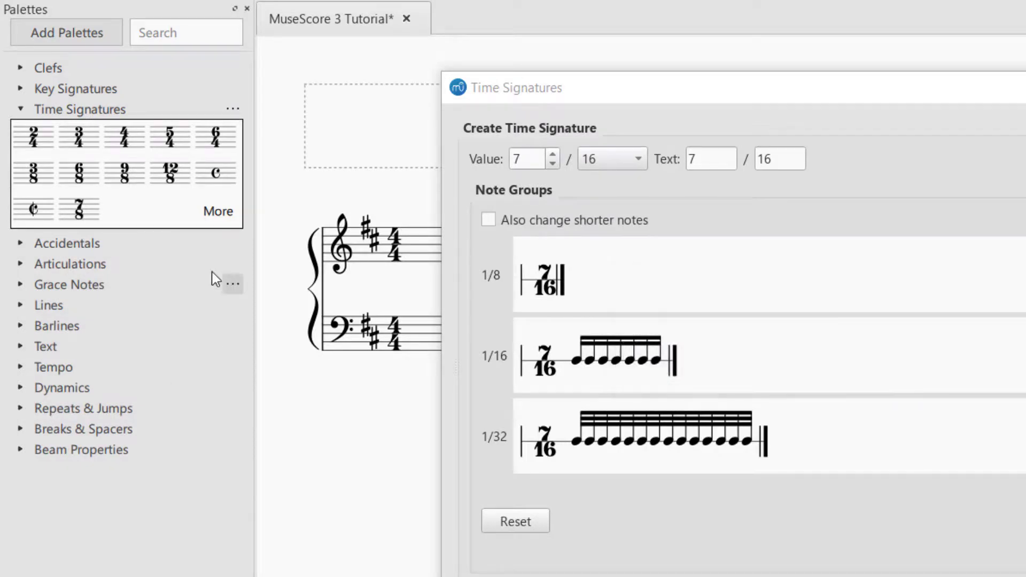
click(208, 212)
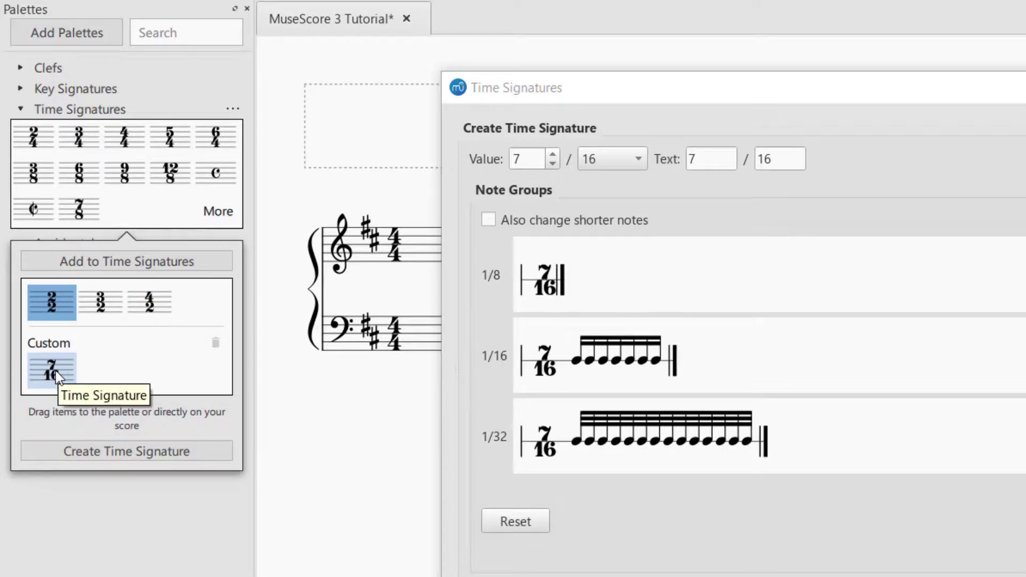
Add the custom 7/16 to the Time Signatures palette and apply it to measure 4
drag(56, 371, 127, 205)
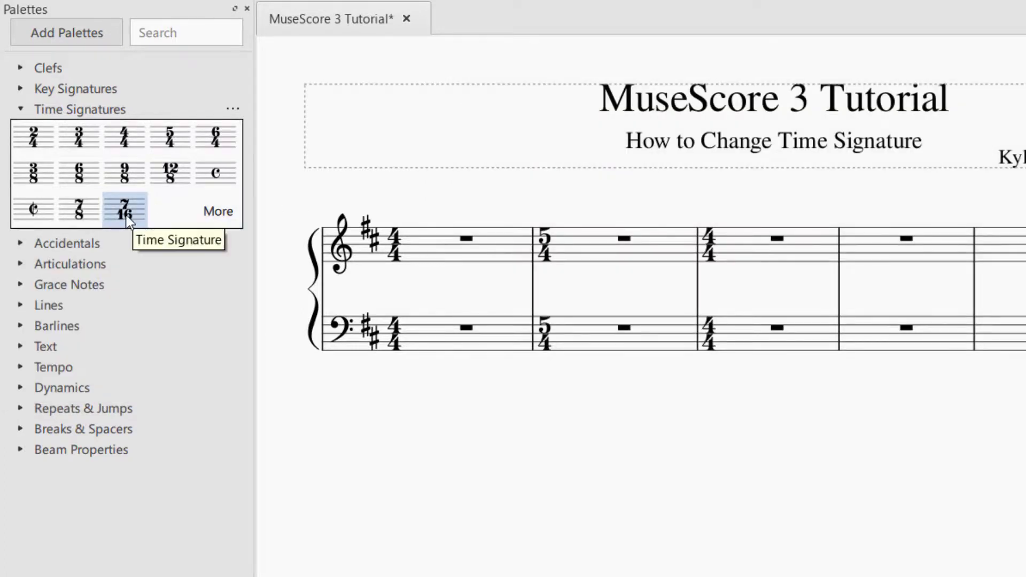
drag(127, 219, 864, 249)
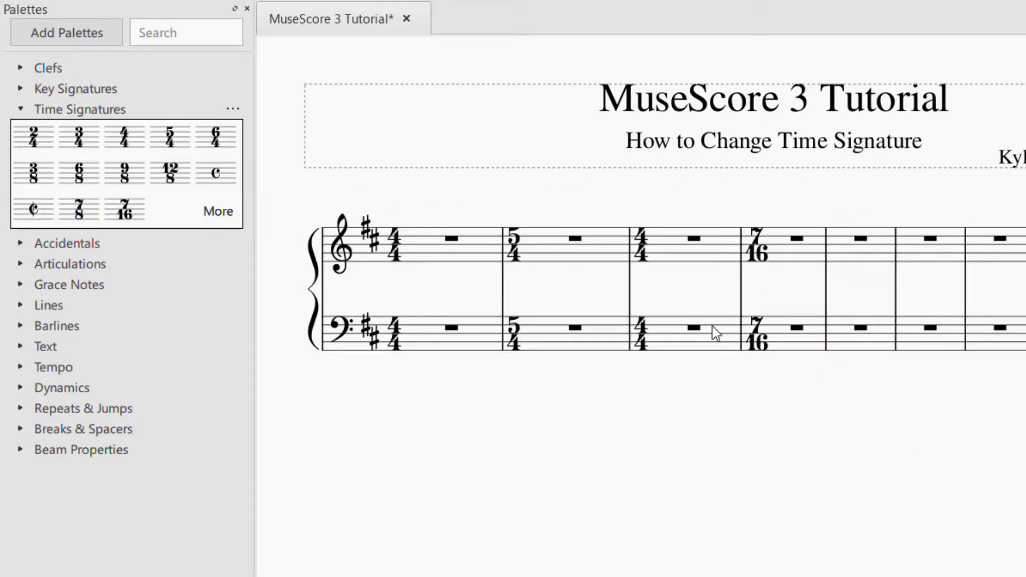